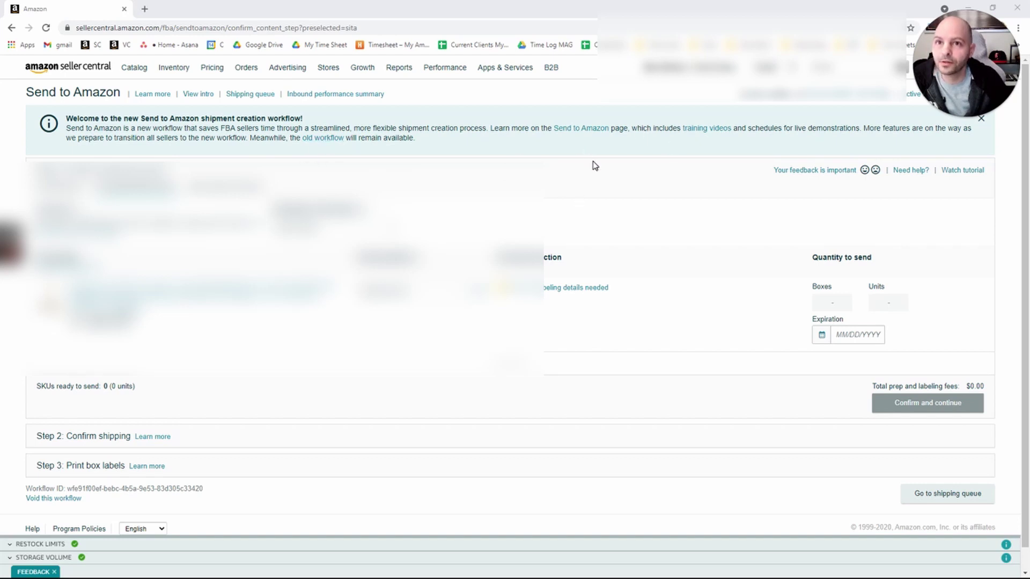
Submit the survey and return from Send to Amazon to the old shipment workflow
click(326, 141)
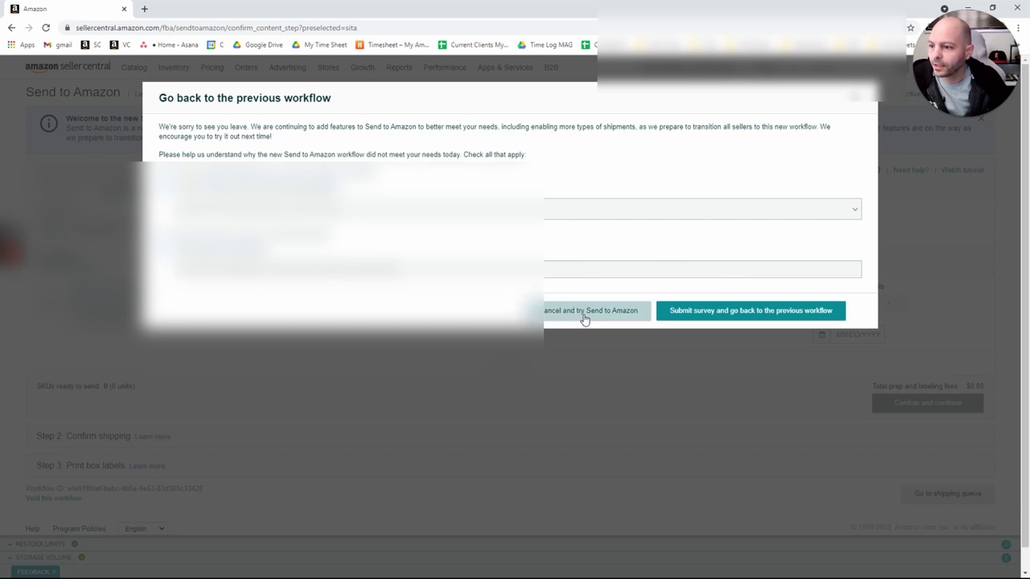
click(677, 312)
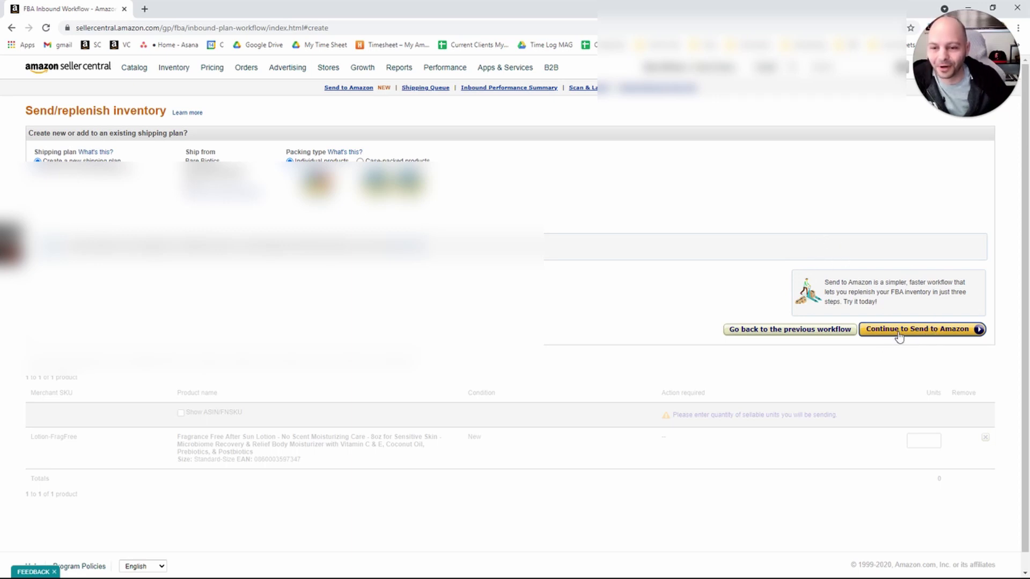
Go back to the previous shipping-plan workflow
click(785, 332)
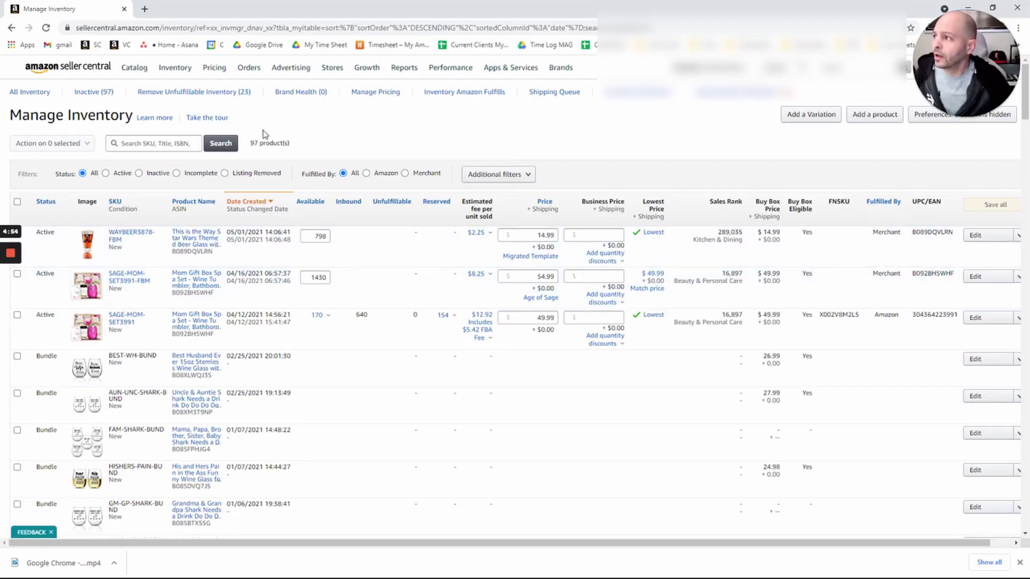
From Manage FBA Shipments, launch a new Send to Amazon workflow
mouse_move(191, 80)
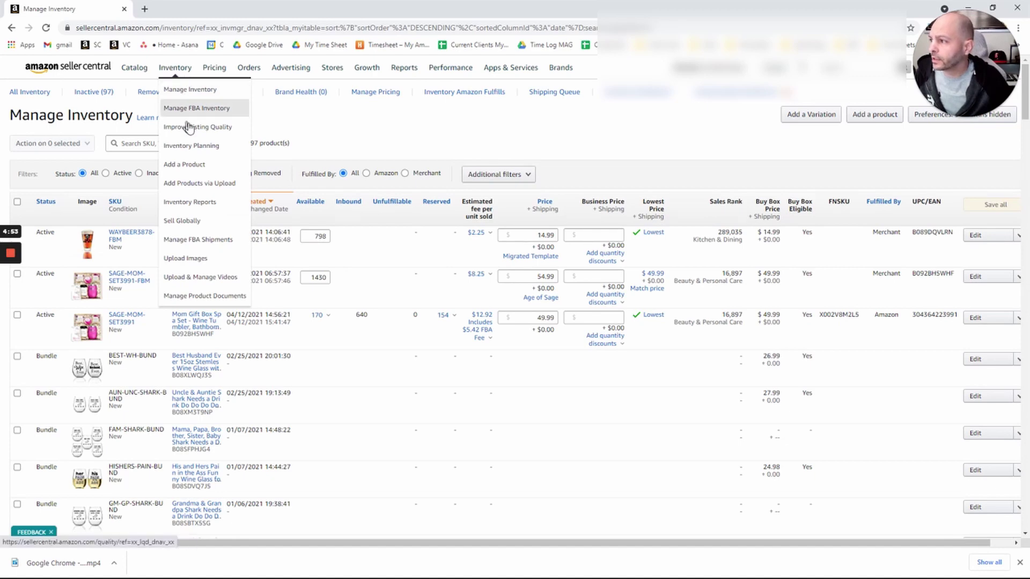
click(194, 240)
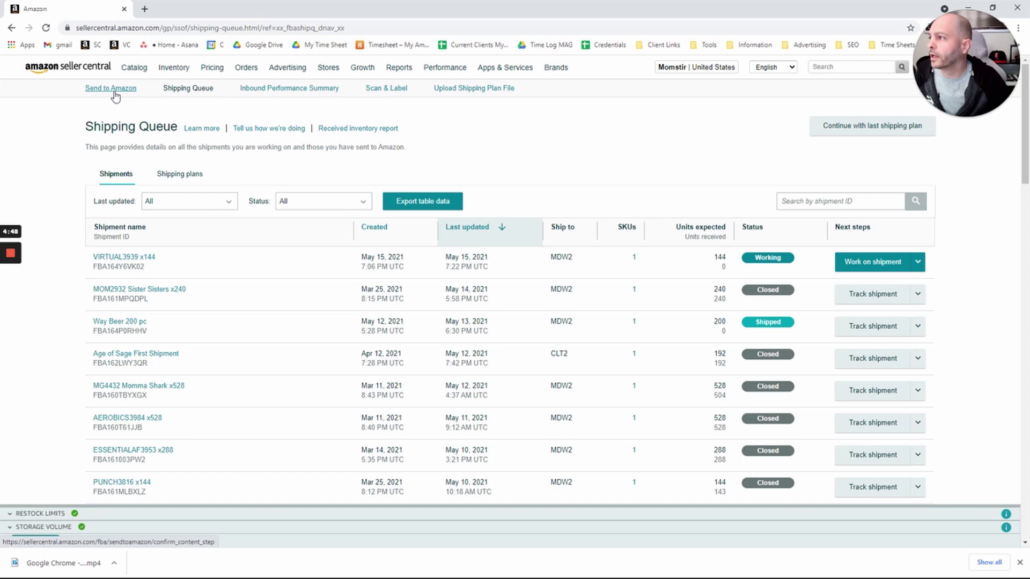
click(117, 92)
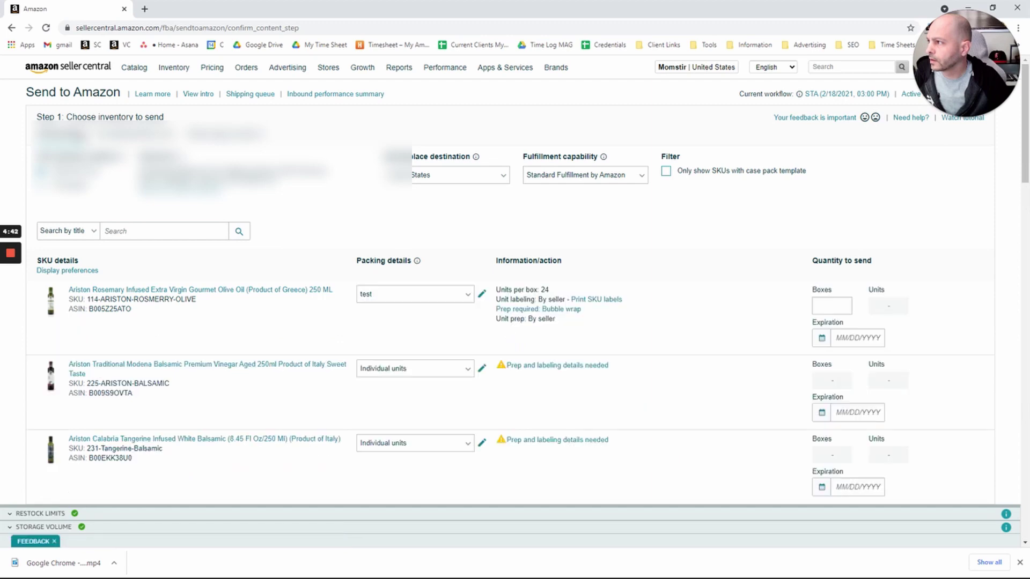
Search ASIN B0893RBWDP and mark 33 units of the 1966 wine glass ready to pack
click(104, 231)
text(B0893RBWDP)
click(240, 233)
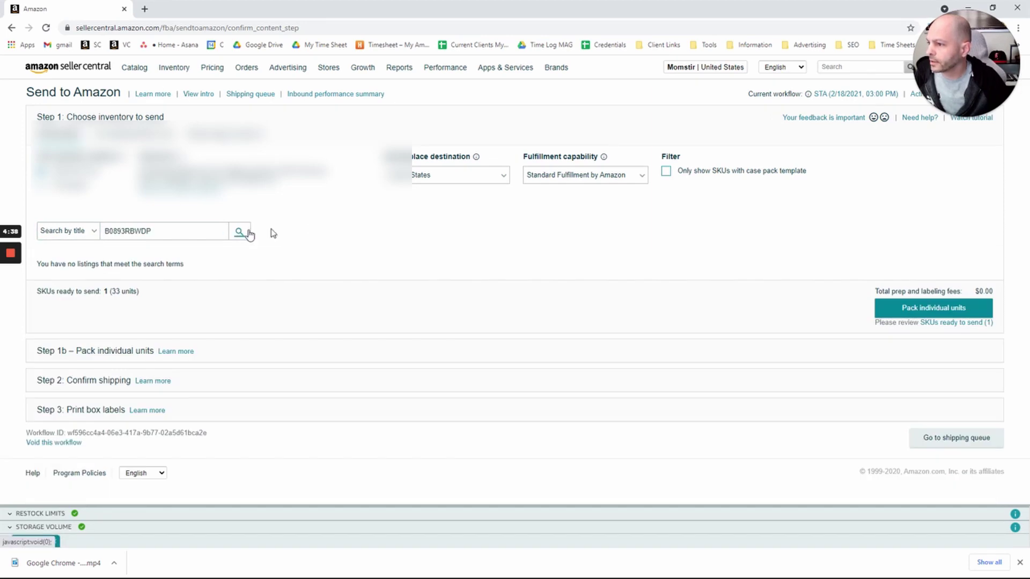
click(252, 240)
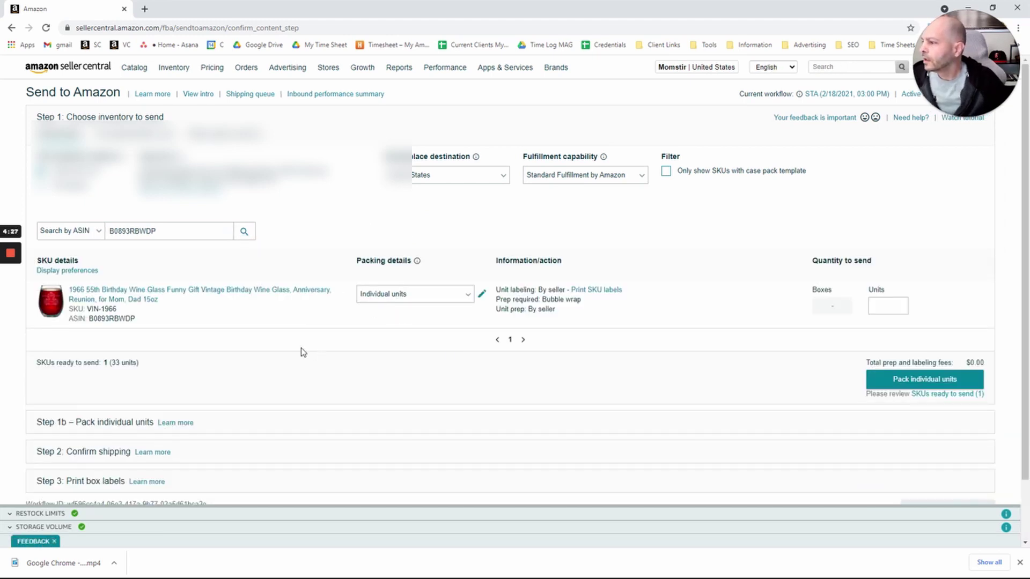
click(869, 313)
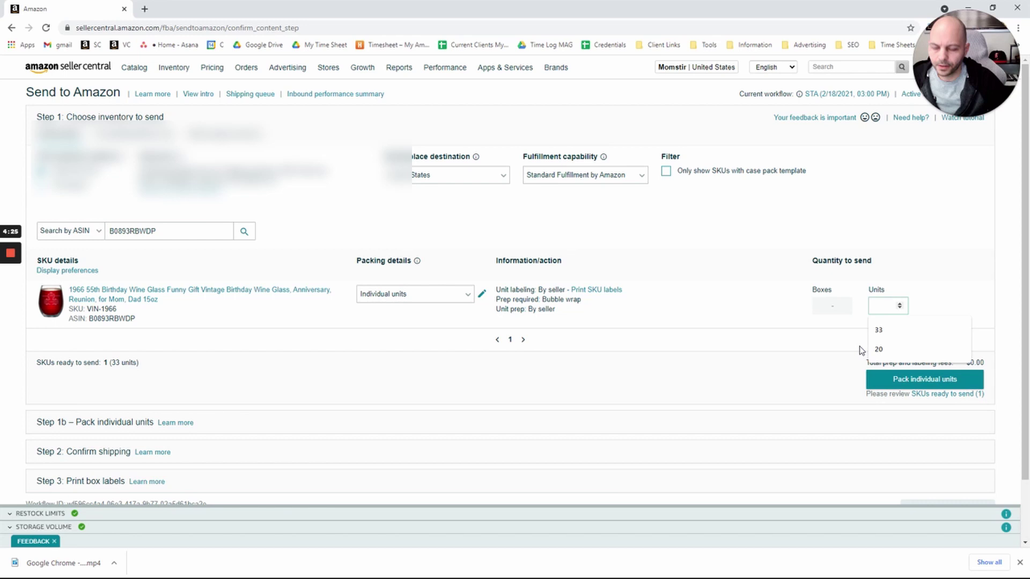
click(862, 349)
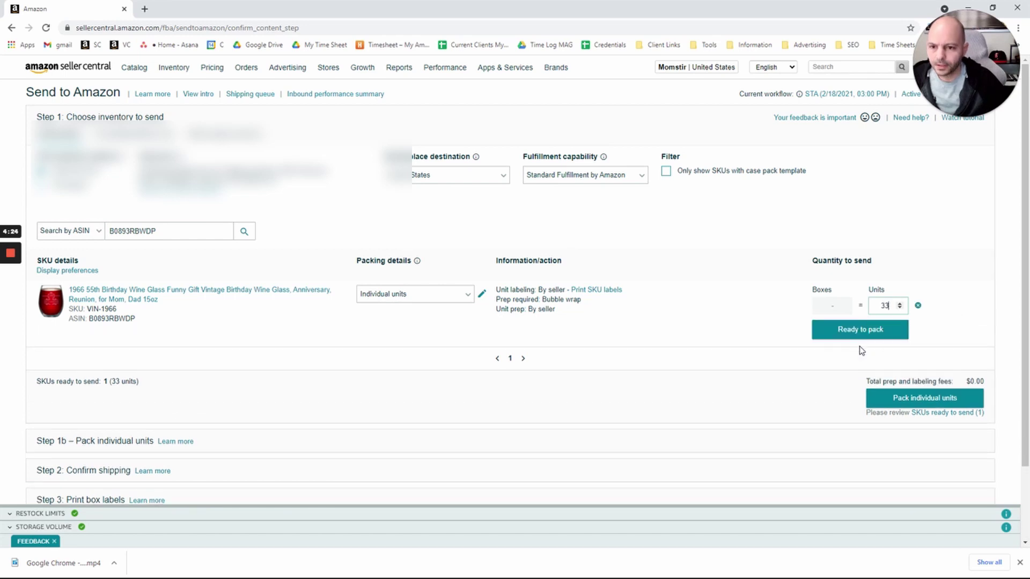
click(831, 335)
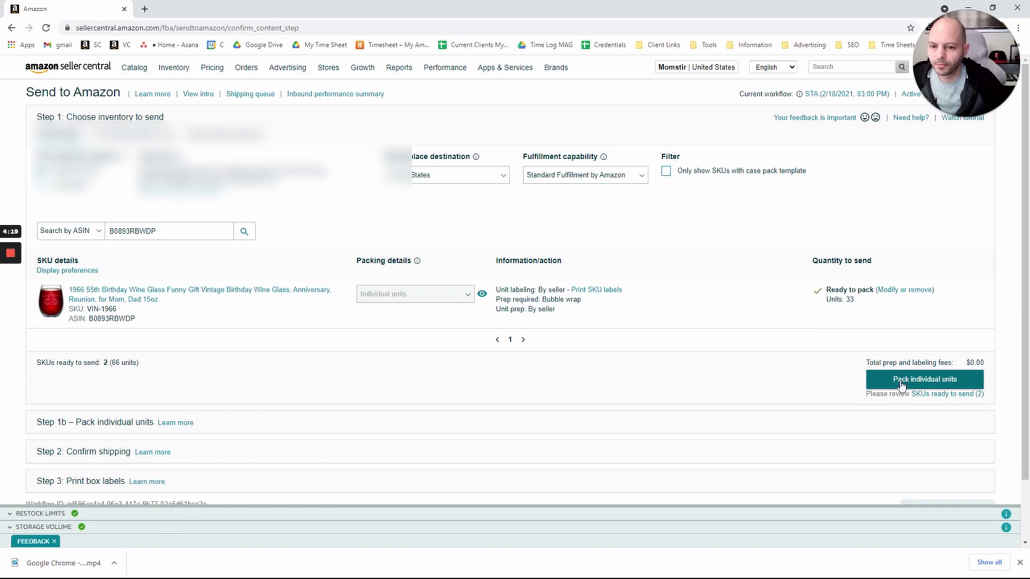
Pack the individual units of pack group 1 into one 24×10×10-inch box with its weight
click(901, 385)
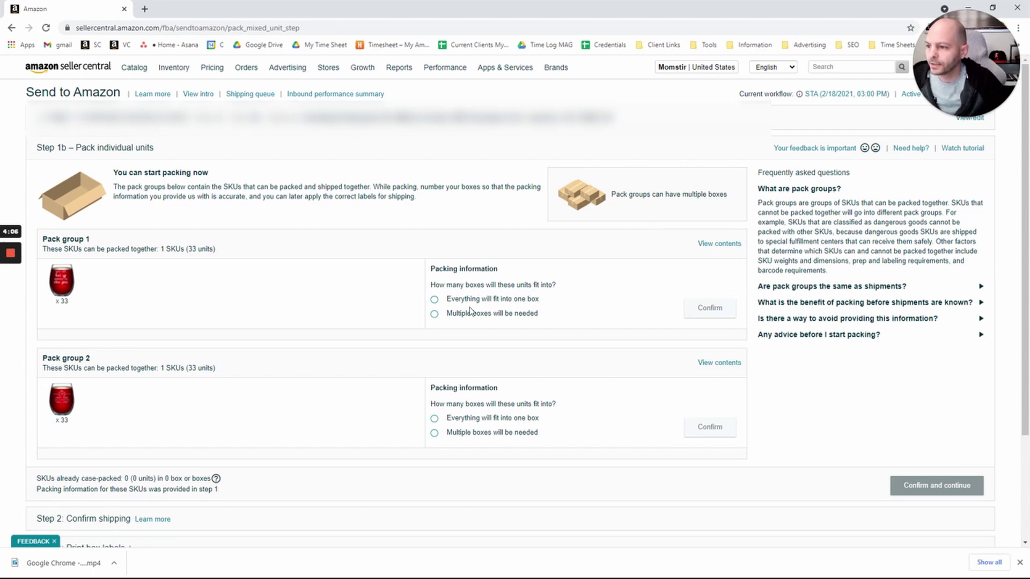
click(434, 299)
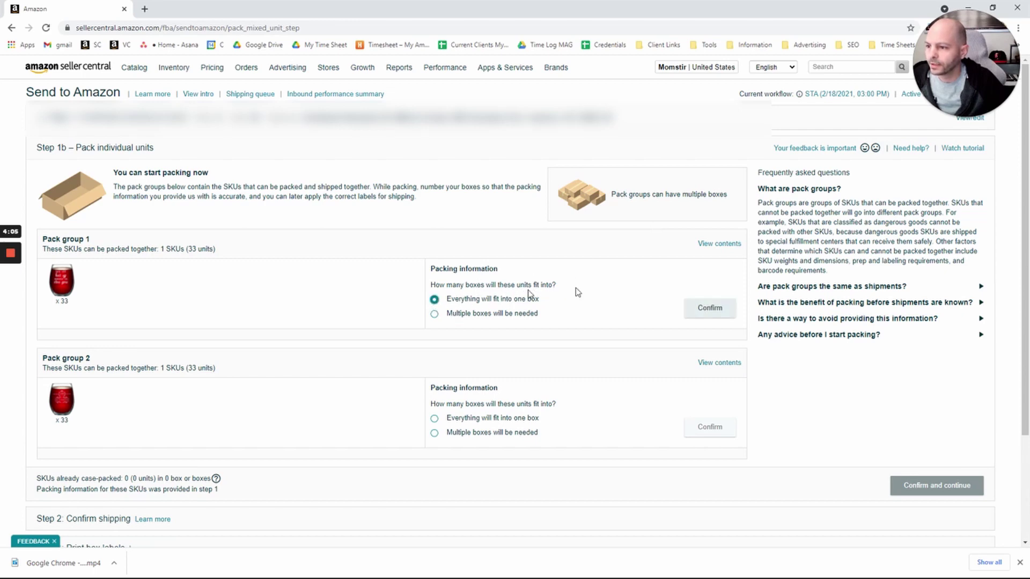
click(701, 314)
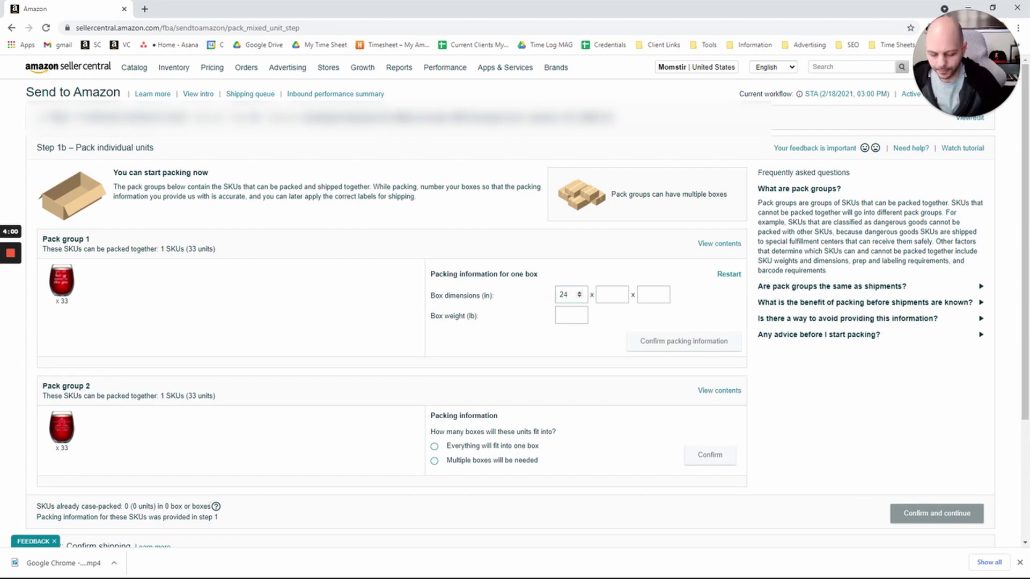
text(0)
key(Tab)
text(1)
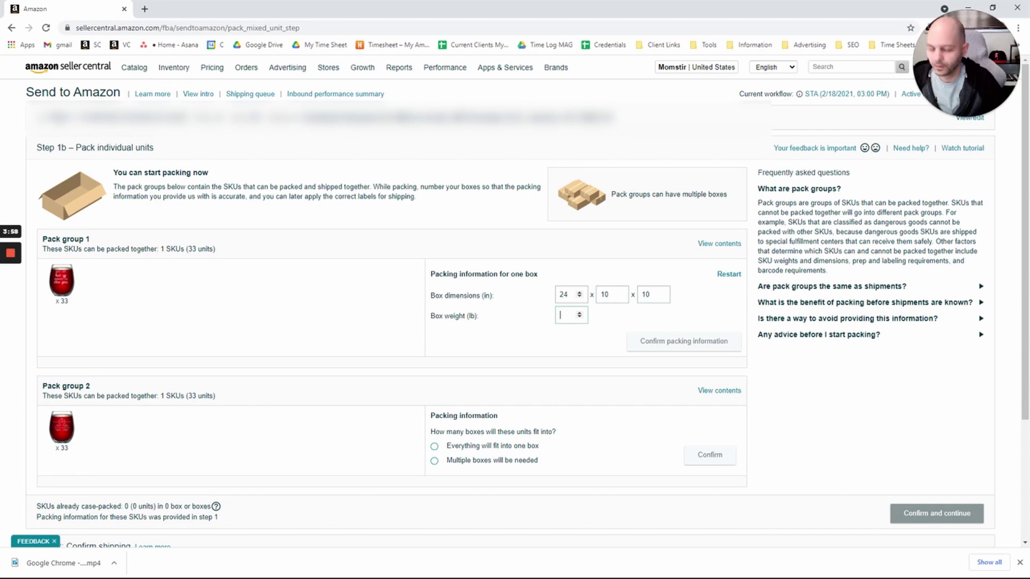
text(22)
click(670, 339)
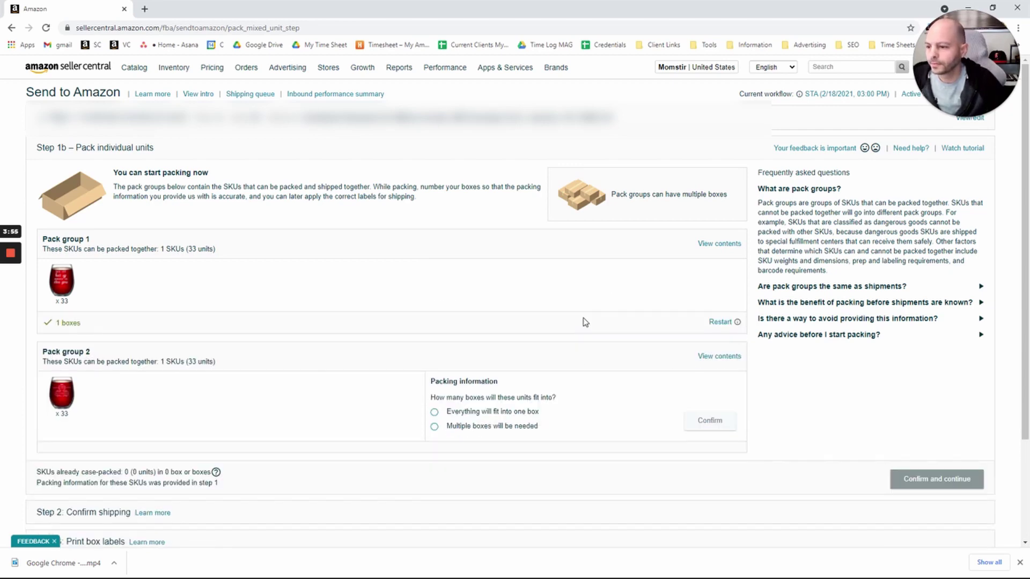
Pack group 2 into one 24×10×10-inch, 22 lb box
click(435, 412)
click(701, 422)
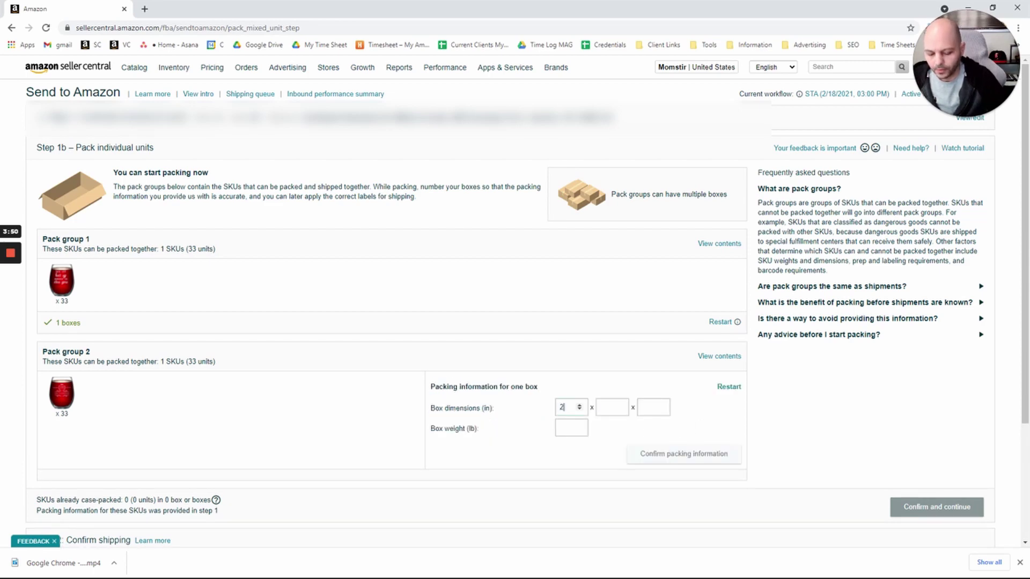
text(10)
key(Tab)
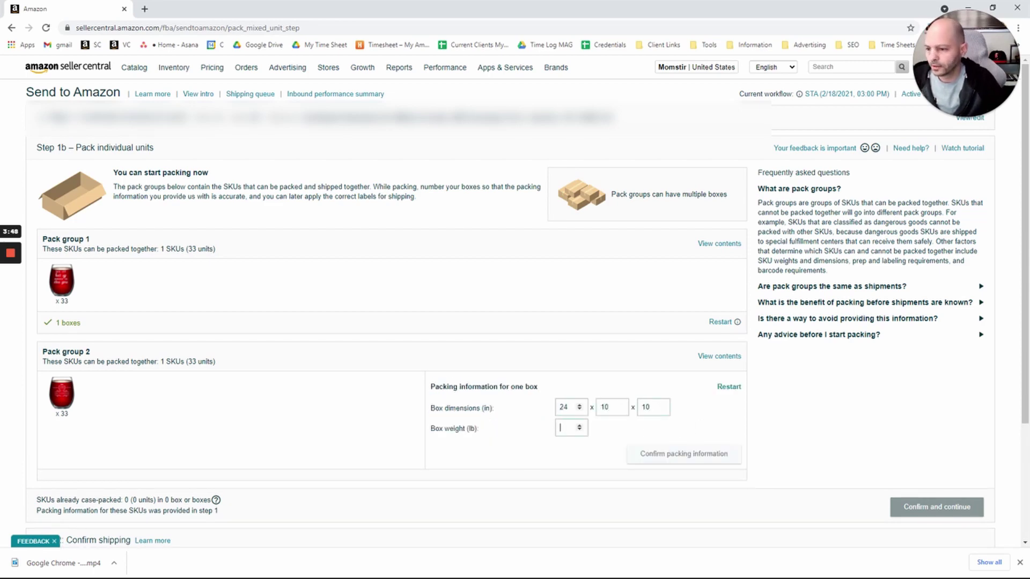
text(22)
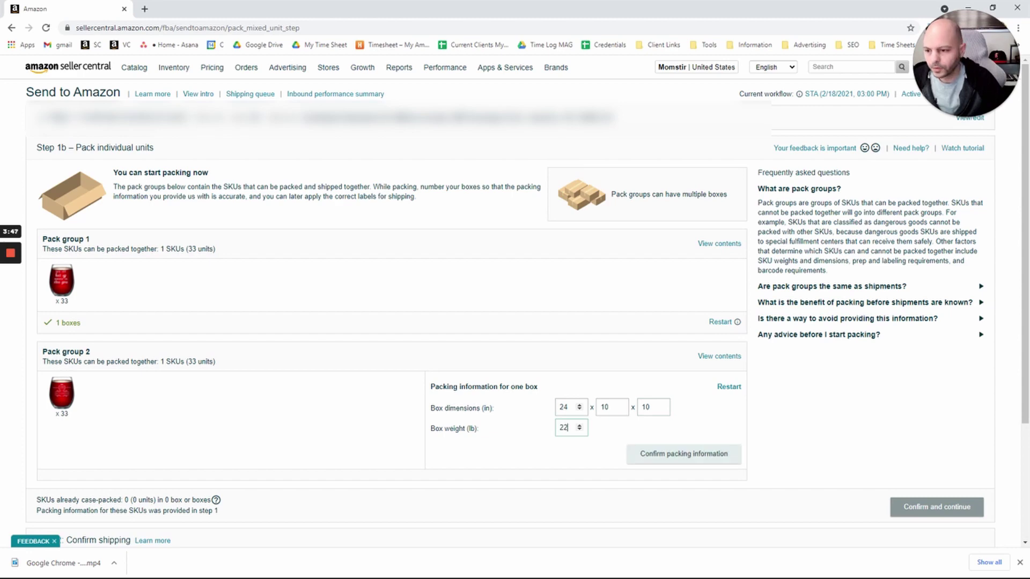
click(701, 453)
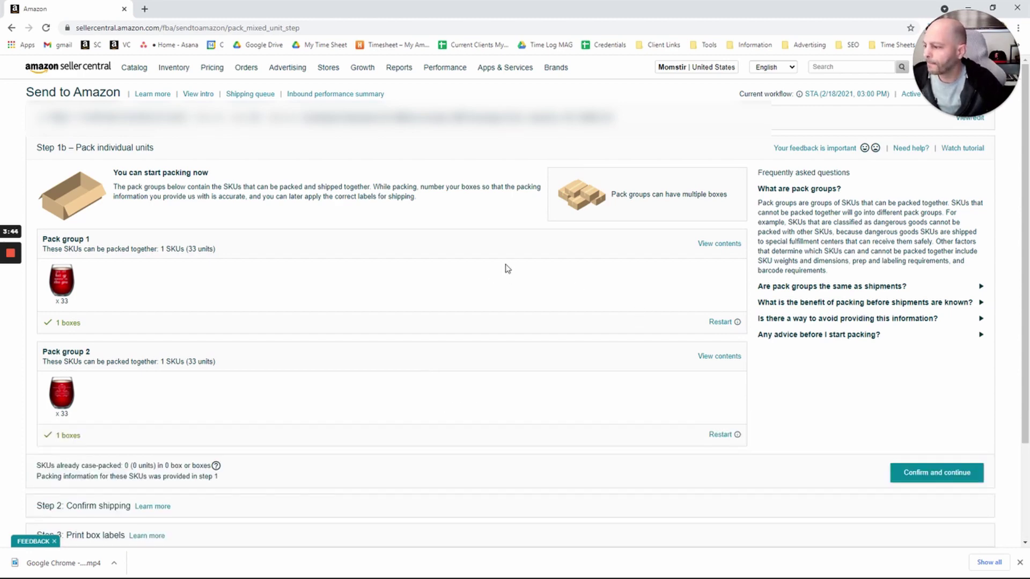
scroll(504, 268, down, 2)
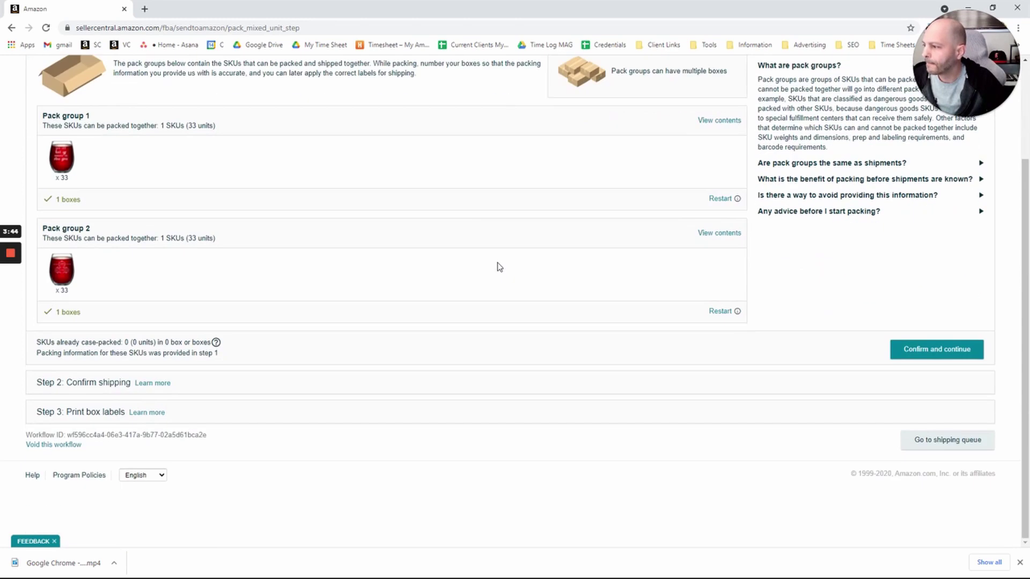
Continue to shipping and set the ship date to May 26, 2021
click(913, 355)
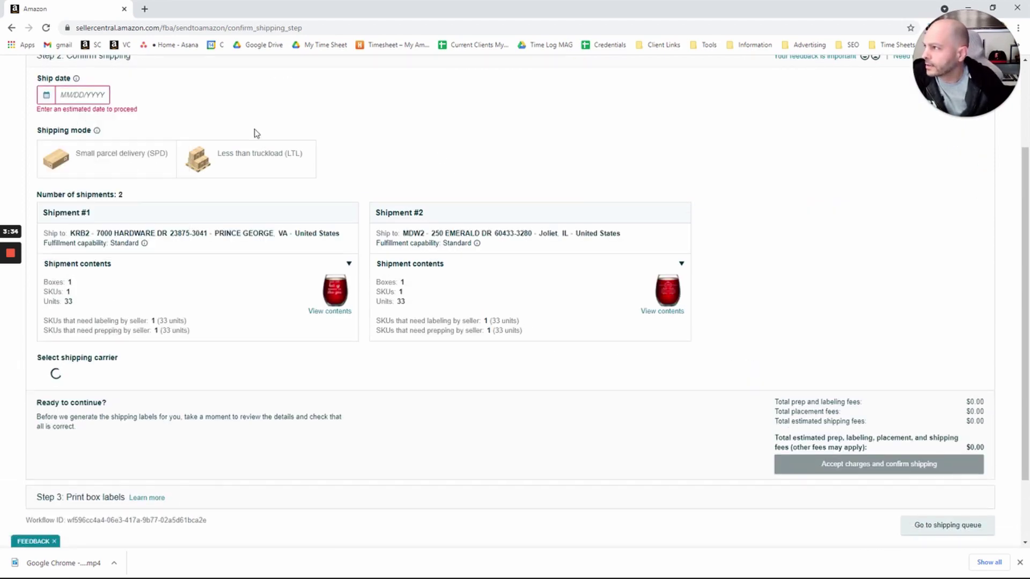
click(81, 95)
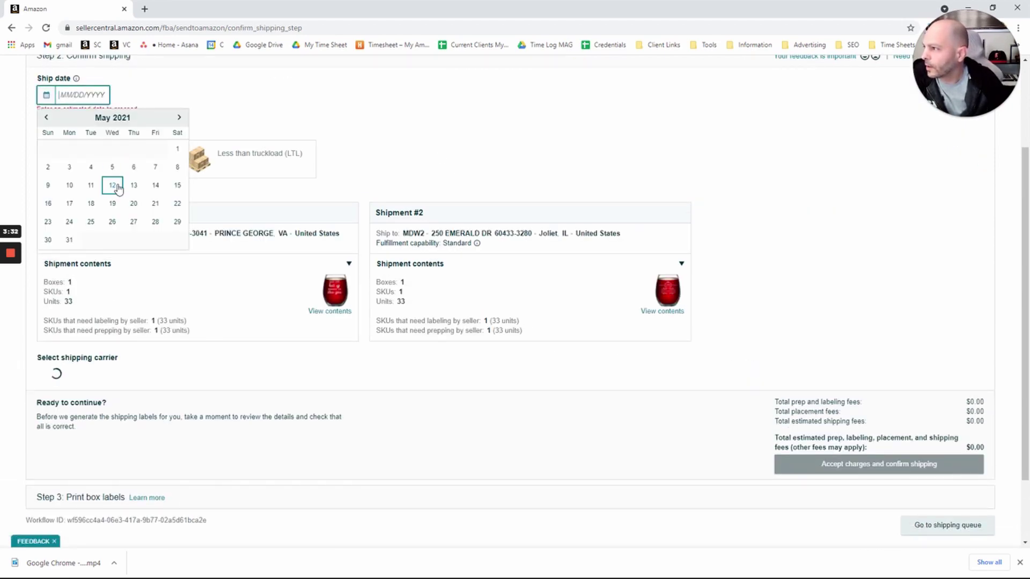
click(112, 221)
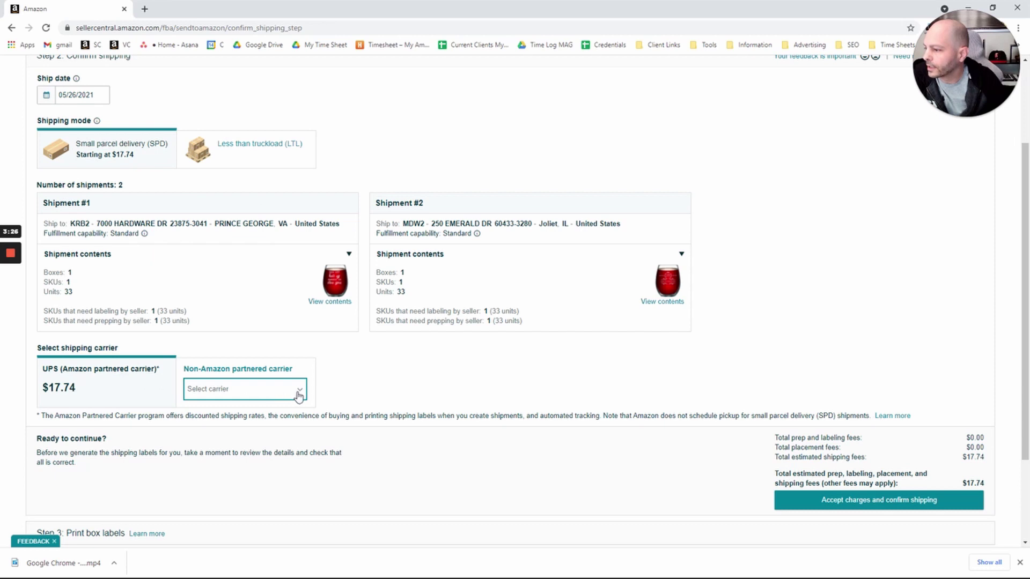
Review the non-partnered carrier options without changing them, keeping UPS partnered at $17.74
click(306, 394)
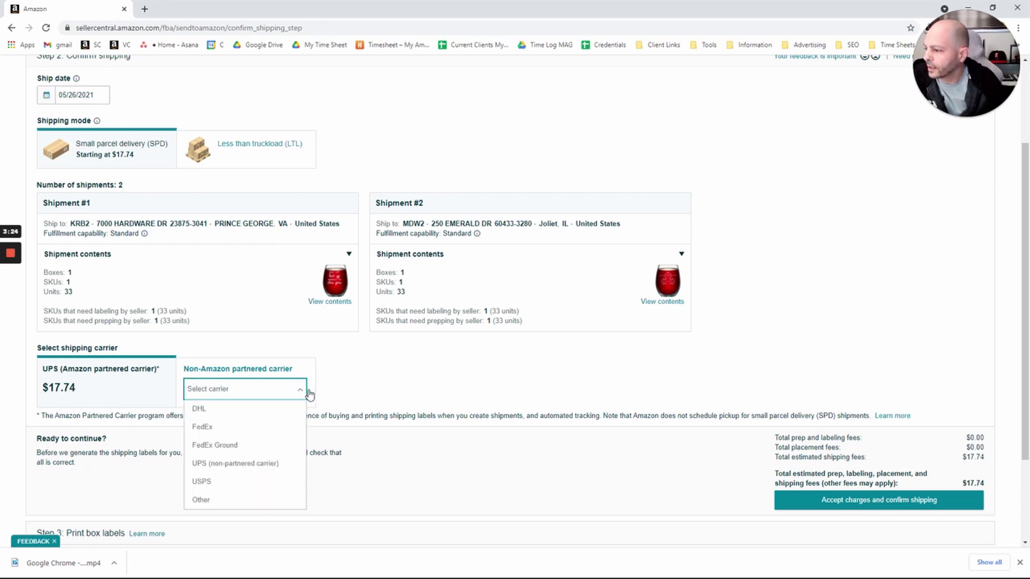
click(409, 382)
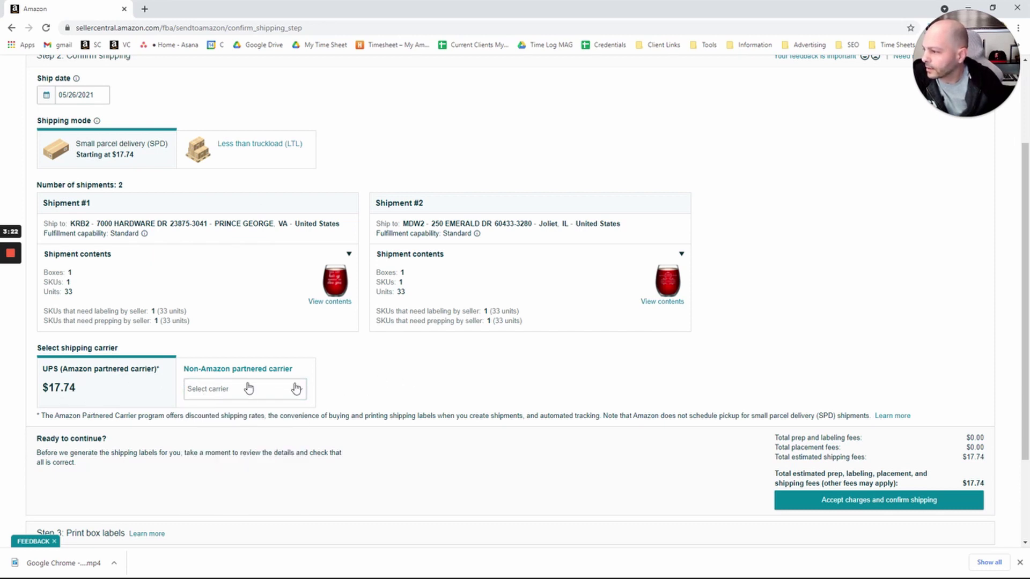
click(299, 390)
click(418, 379)
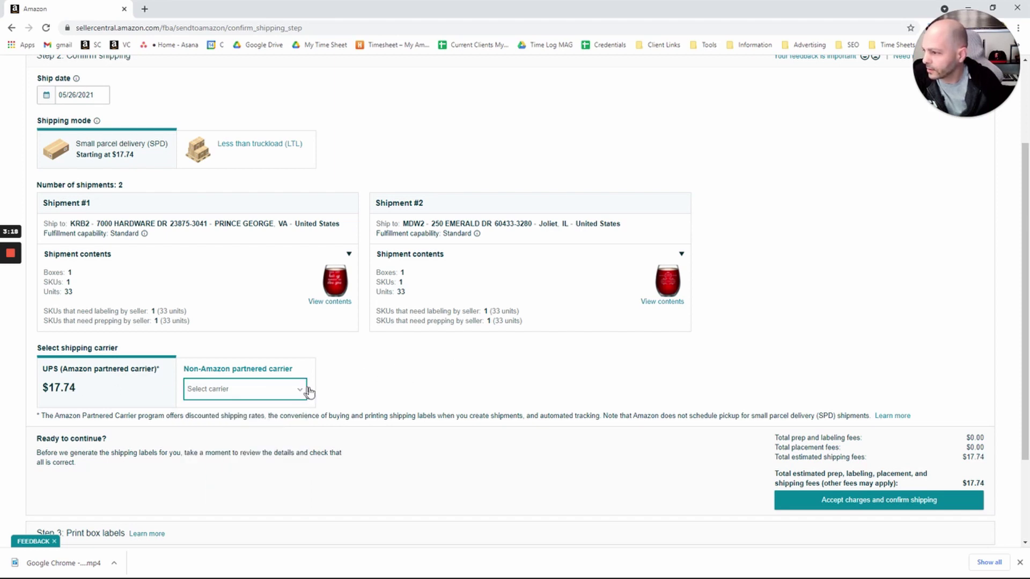
click(301, 391)
click(430, 375)
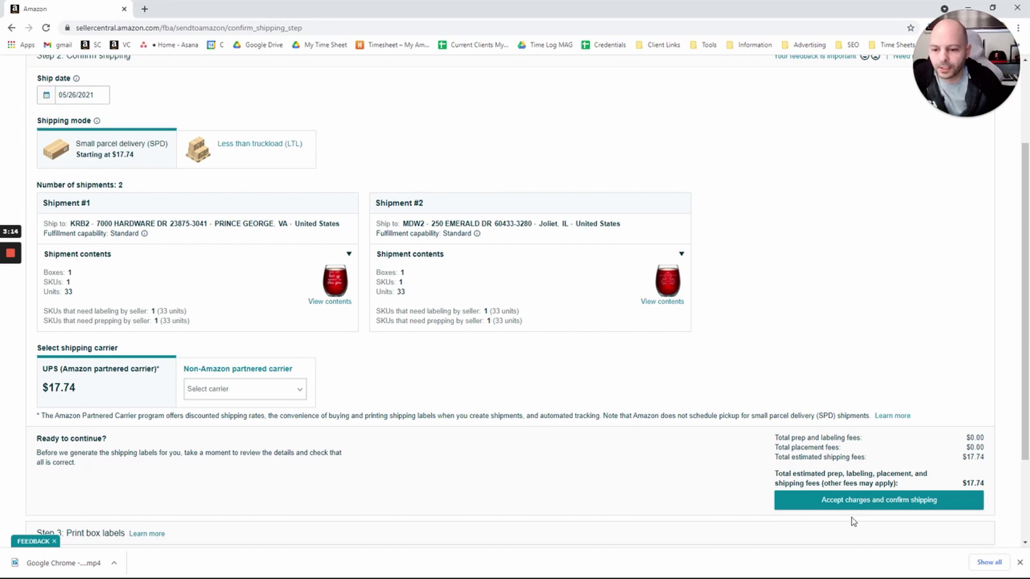
scroll(717, 427, down, 3)
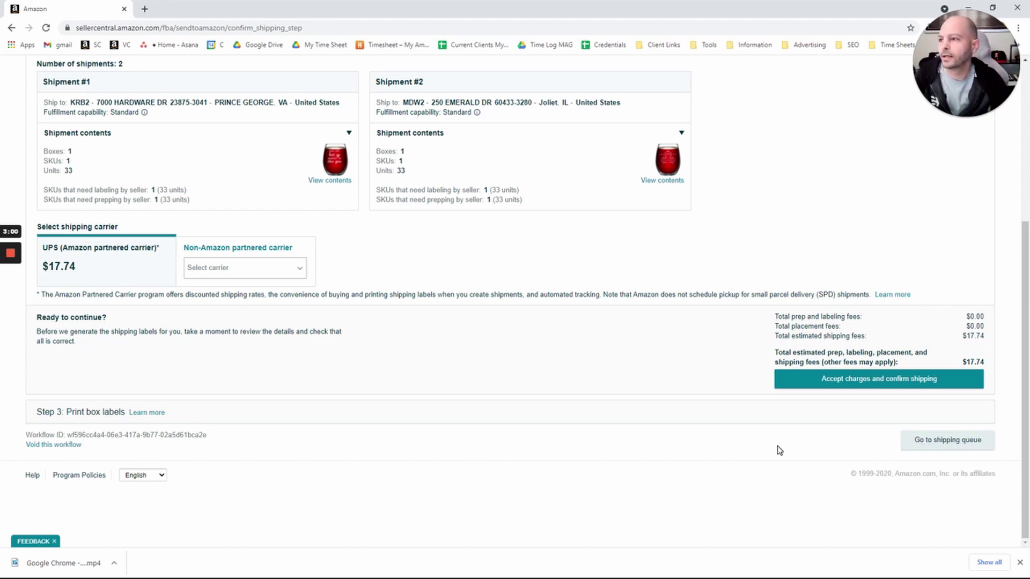
scroll(510, 343, up, 5)
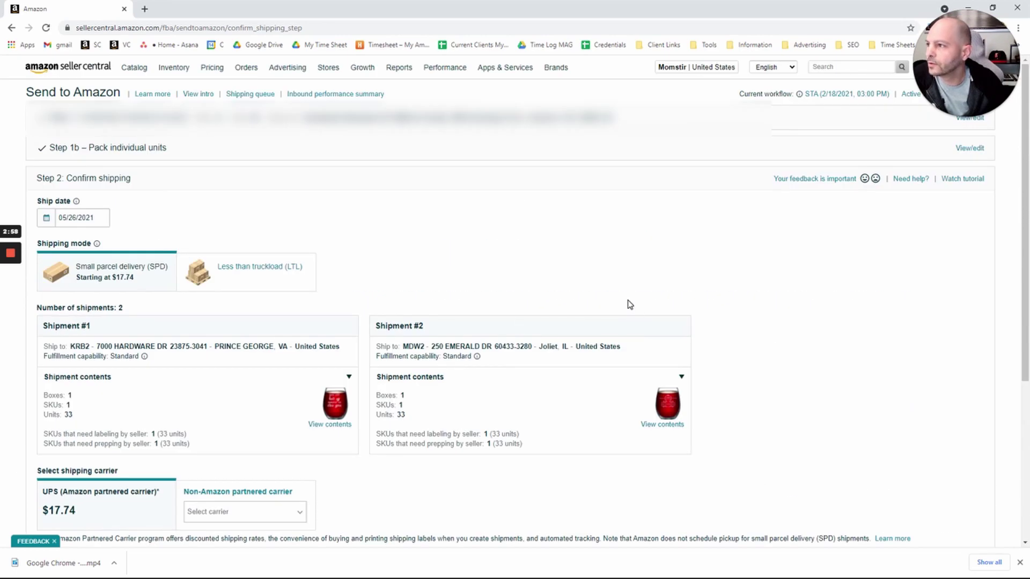